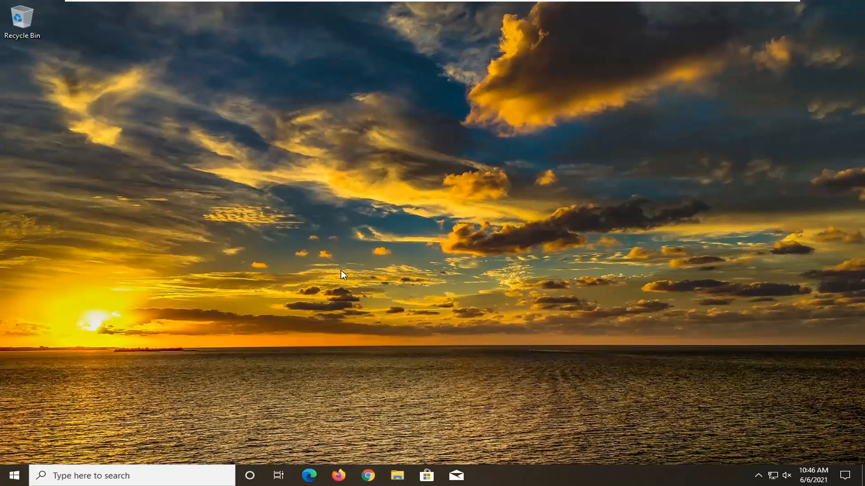
Launch Settings from Start, go to Update & Security update history and open the Installed Updates list.
left_click(11, 478)
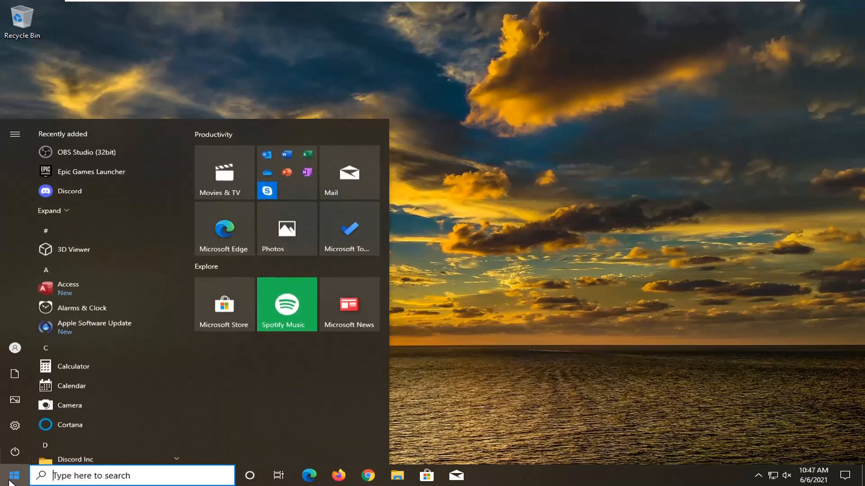
type("settin")
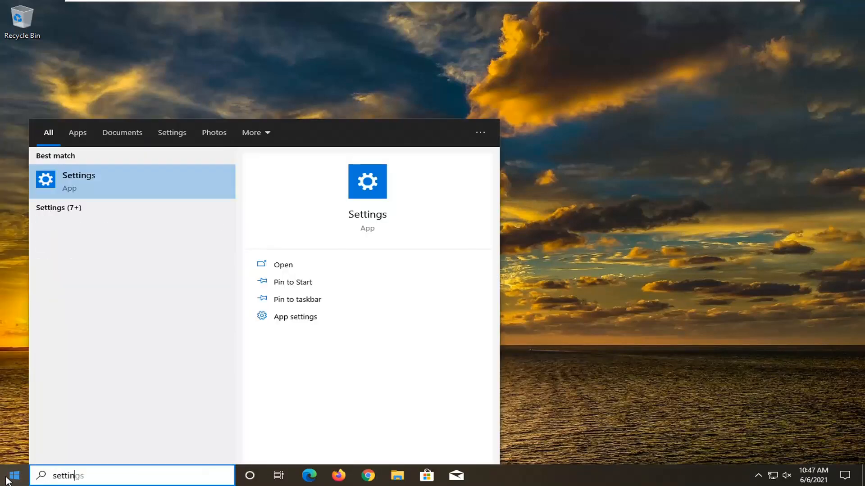
type("gs")
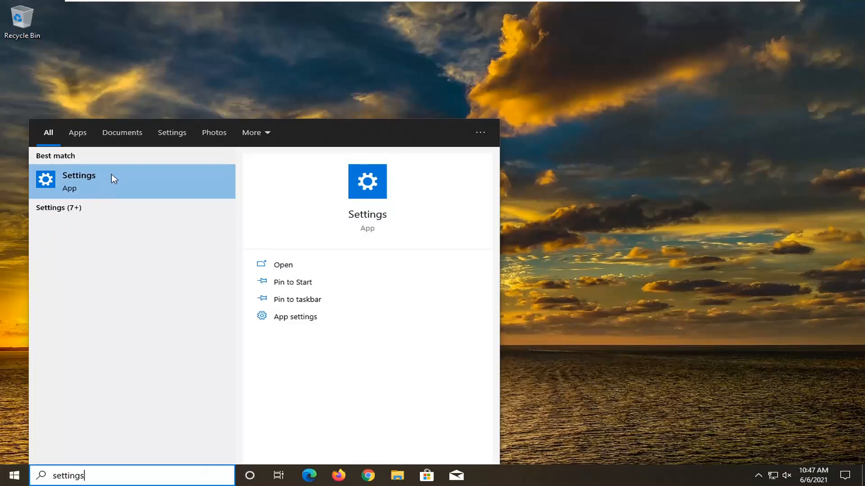
left_click(111, 174)
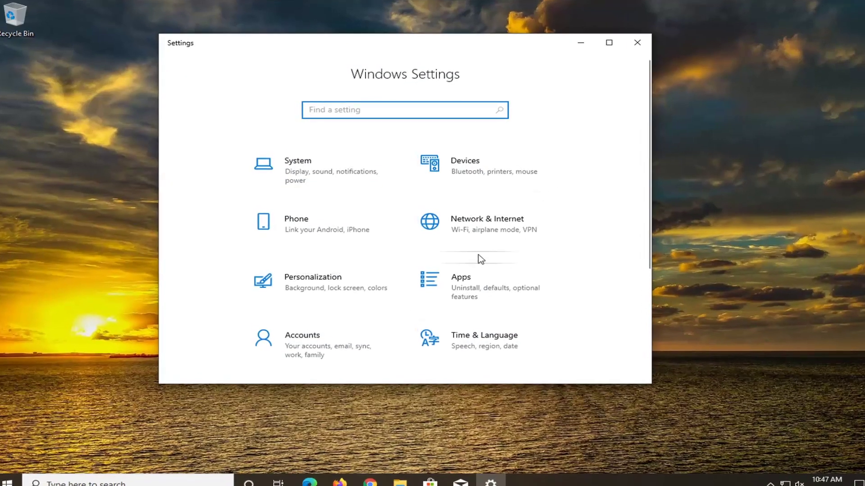
scroll(482, 262, "down", 2)
scroll(485, 264, "down", 2)
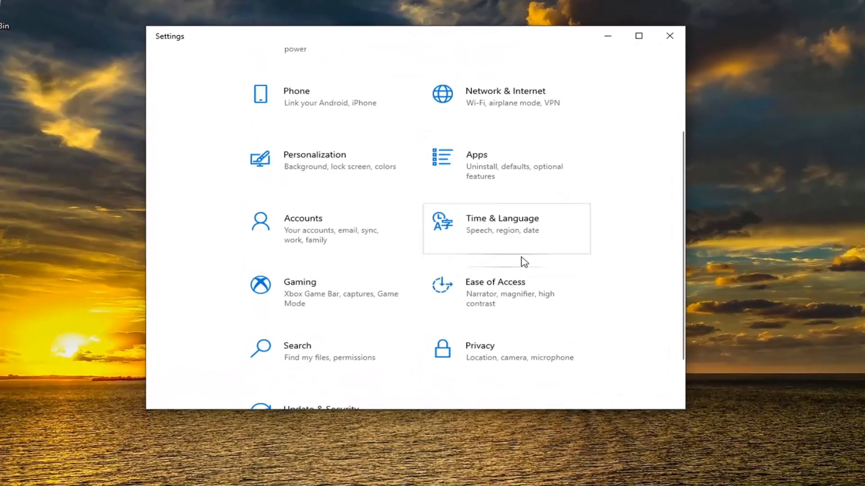
scroll(520, 261, "down", 2)
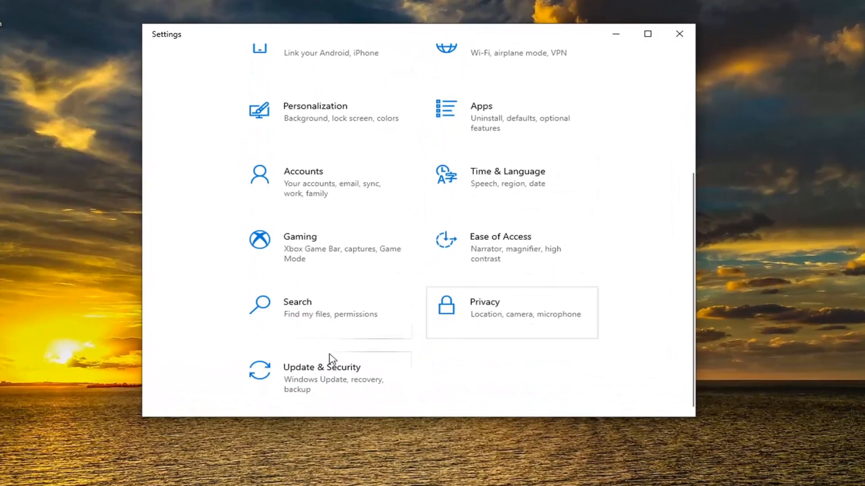
left_click(317, 380)
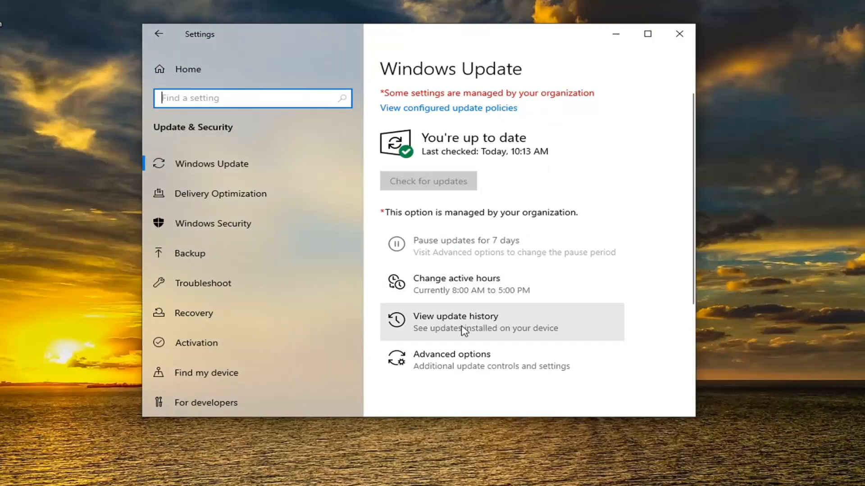
left_click(484, 328)
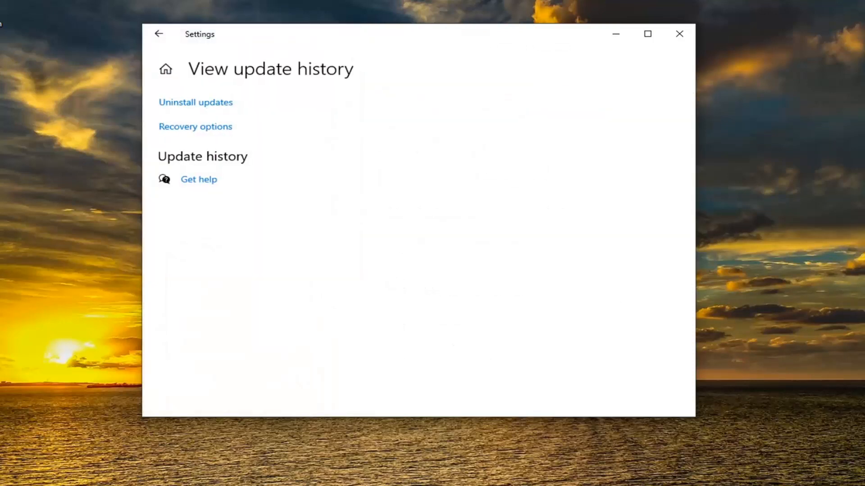
left_click(212, 107)
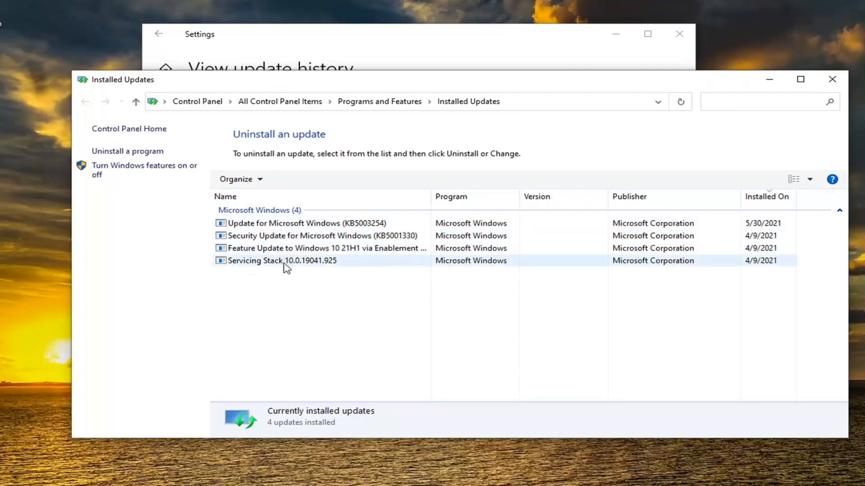
Select the Servicing Stack 10.0.19041.925 and Feature Update KB5000736 entries to read their names.
left_click(287, 267)
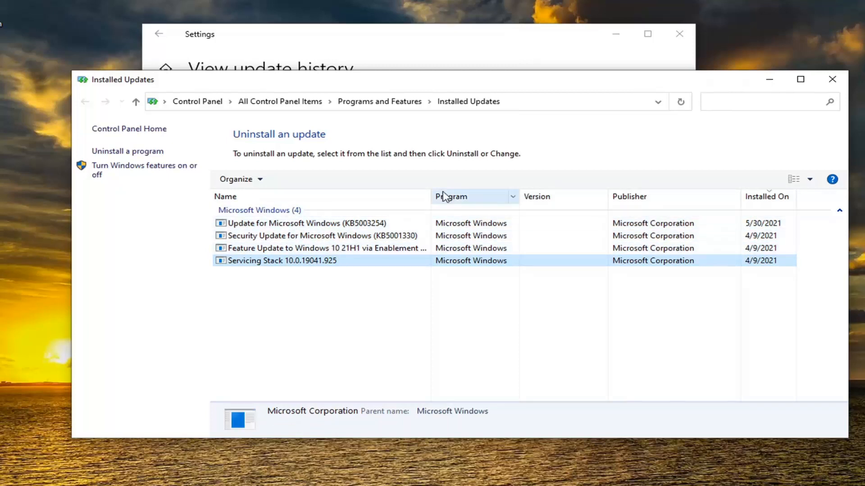
left_click_drag(431, 196, 522, 196)
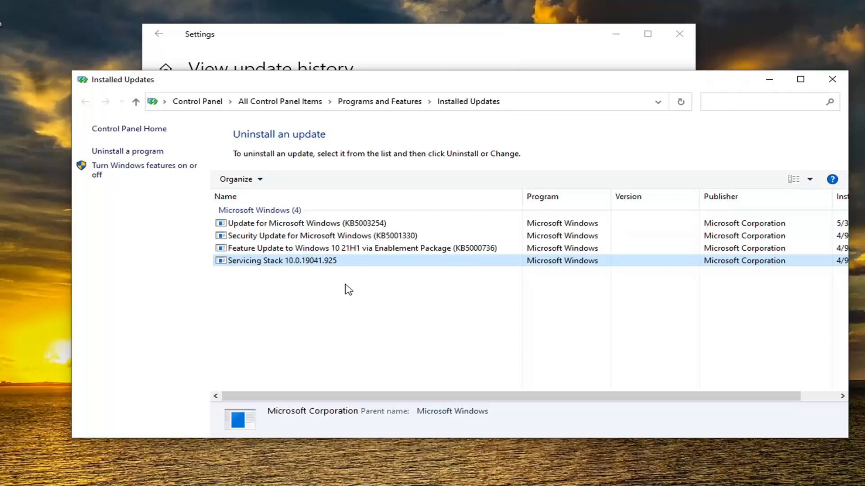
left_click(335, 236)
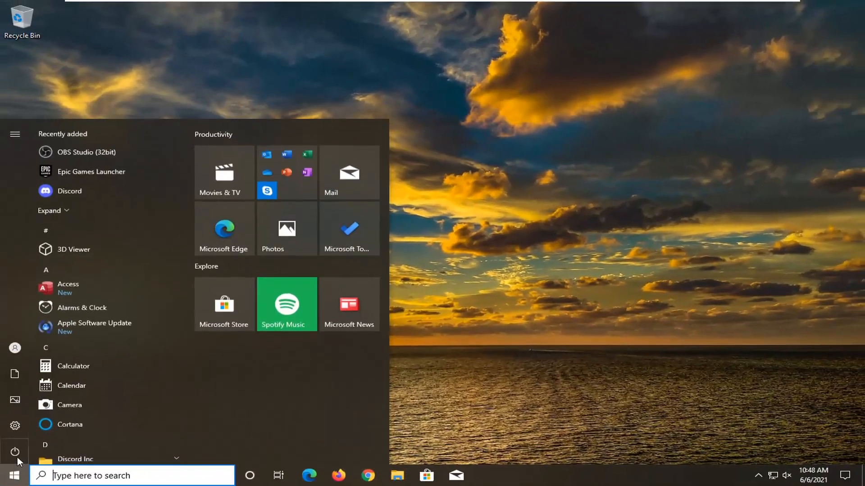
Restart into recovery from the power menu and go through Troubleshoot to Advanced options.
left_click(15, 452)
key("Escape")
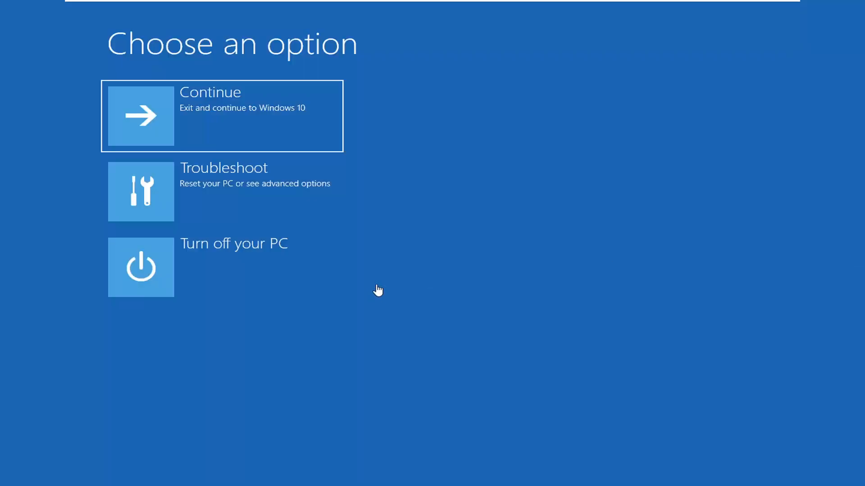
left_click(249, 194)
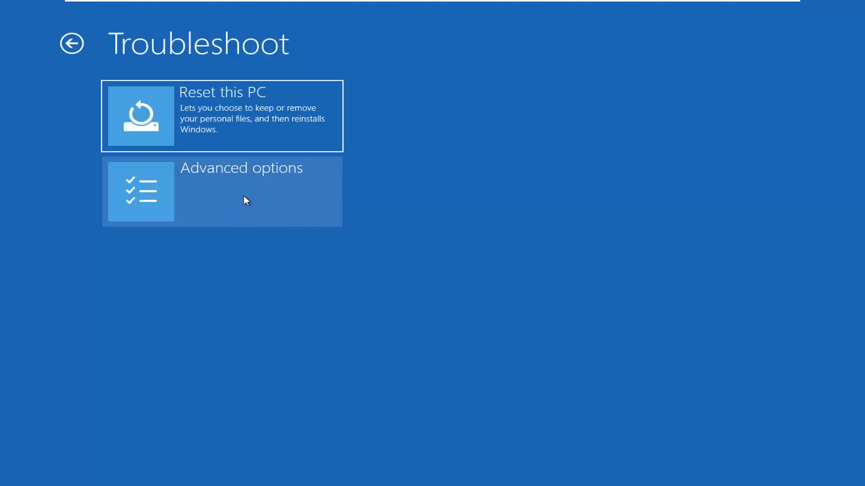
left_click(226, 193)
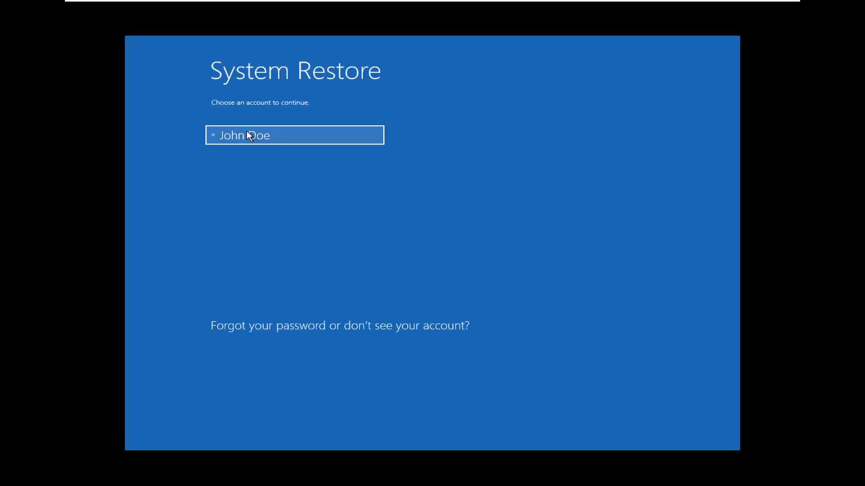
Continue System Restore with the listed account, then cancel it since no restore points exist.
left_click(239, 135)
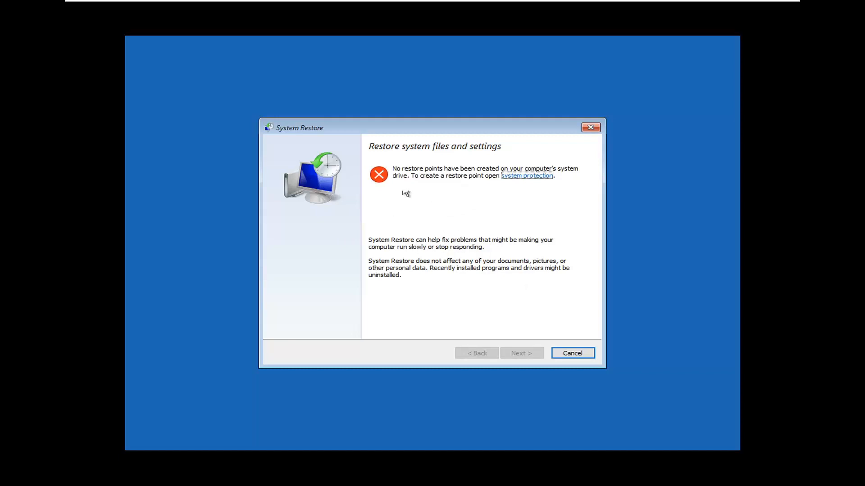
left_click(587, 353)
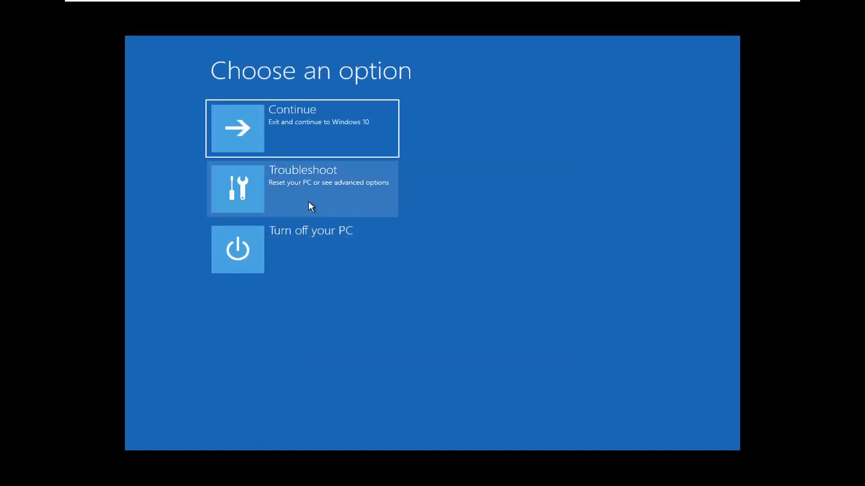
Go back into Troubleshoot to reach Startup Repair.
left_click(303, 191)
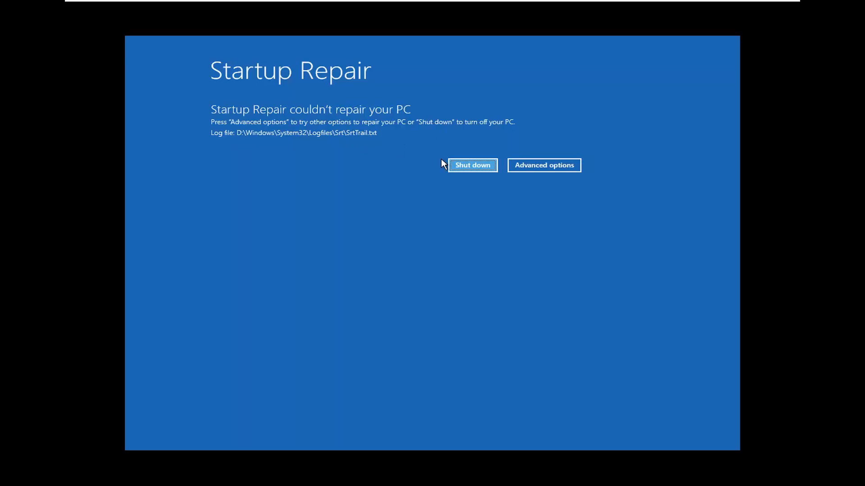
Return from the failed Startup Repair result to the main recovery options menu.
left_click(541, 166)
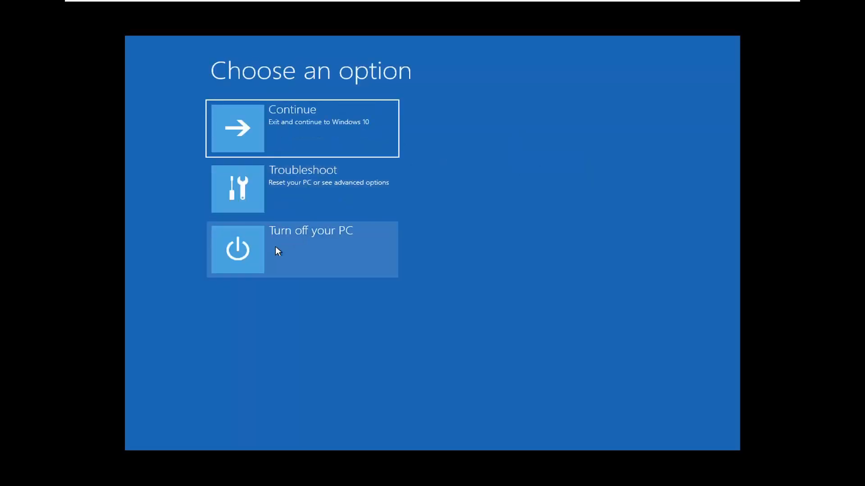